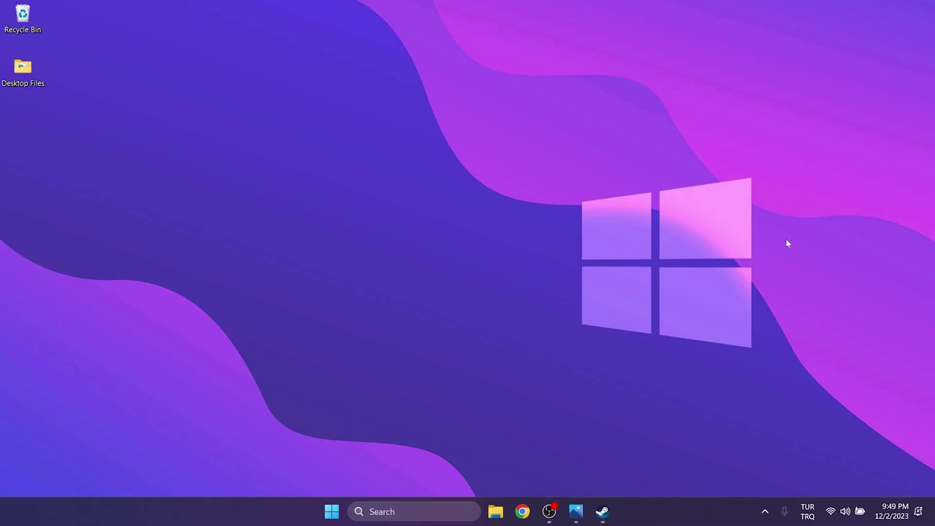
View and close the activation error screenshot, then clear Steam's download cache and confirm the restart
left_click(576, 511)
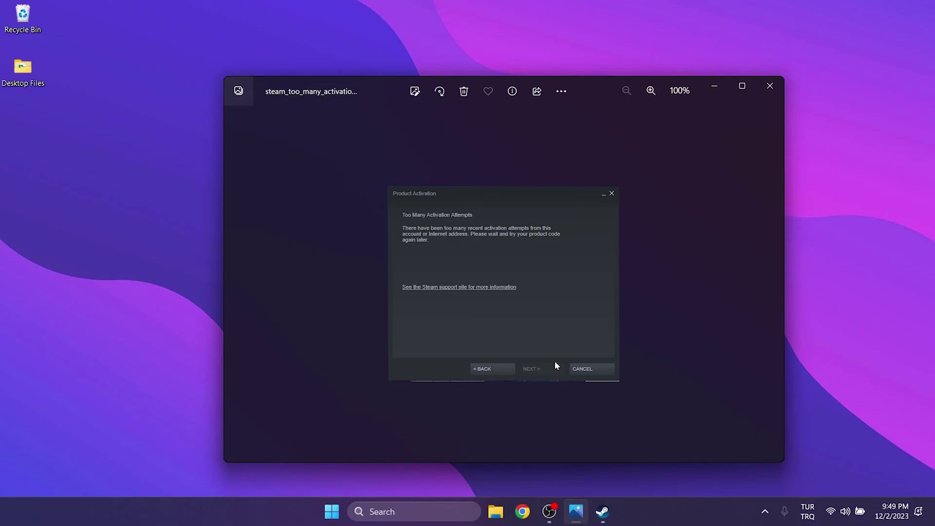
scroll(505, 293, "up", 2)
scroll(505, 293, "up", 1)
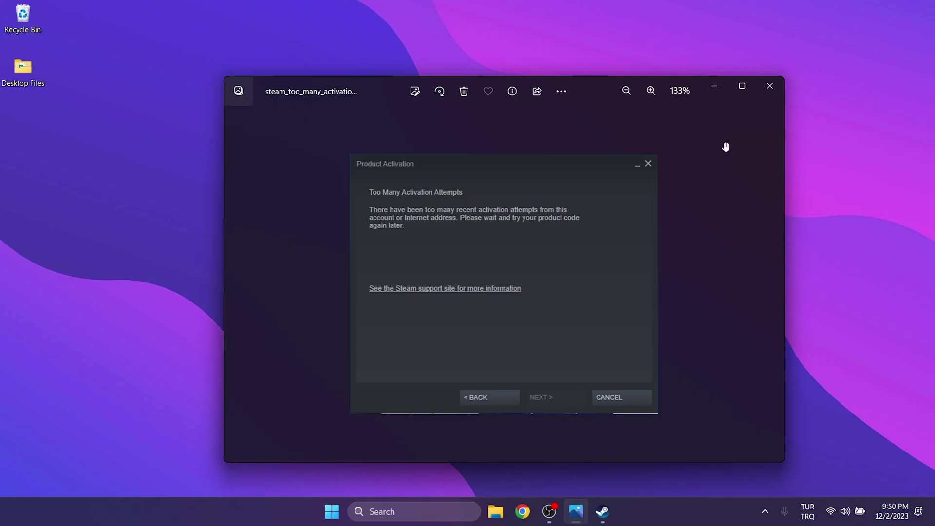
left_click(770, 85)
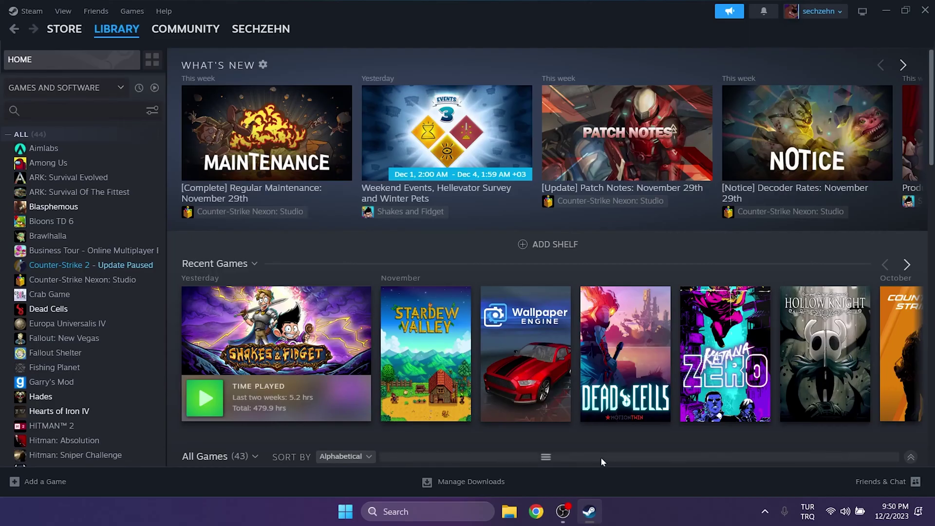
left_click(32, 11)
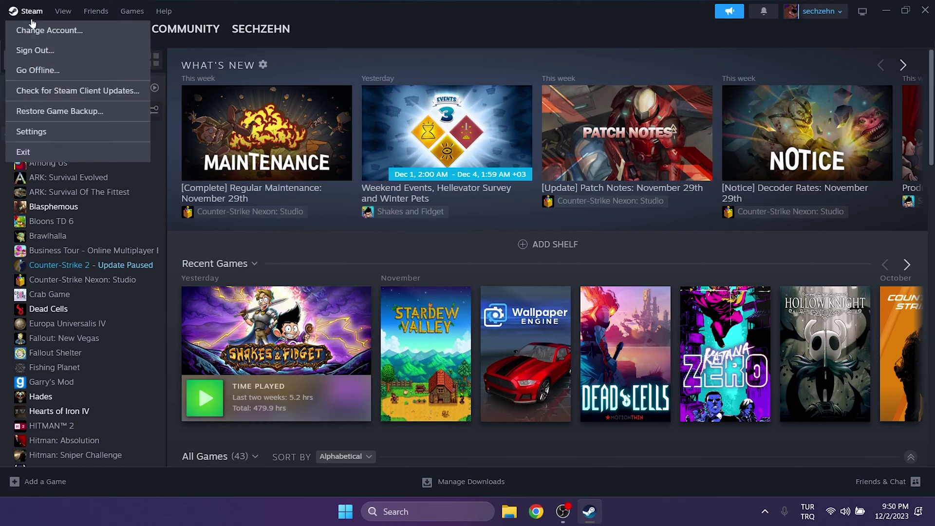
left_click(22, 133)
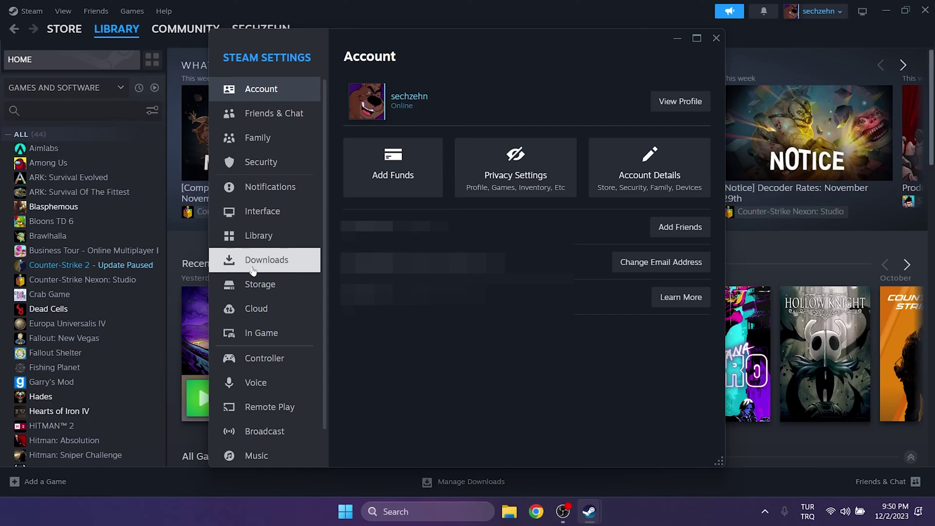
left_click(266, 260)
scroll(573, 293, "down", 2)
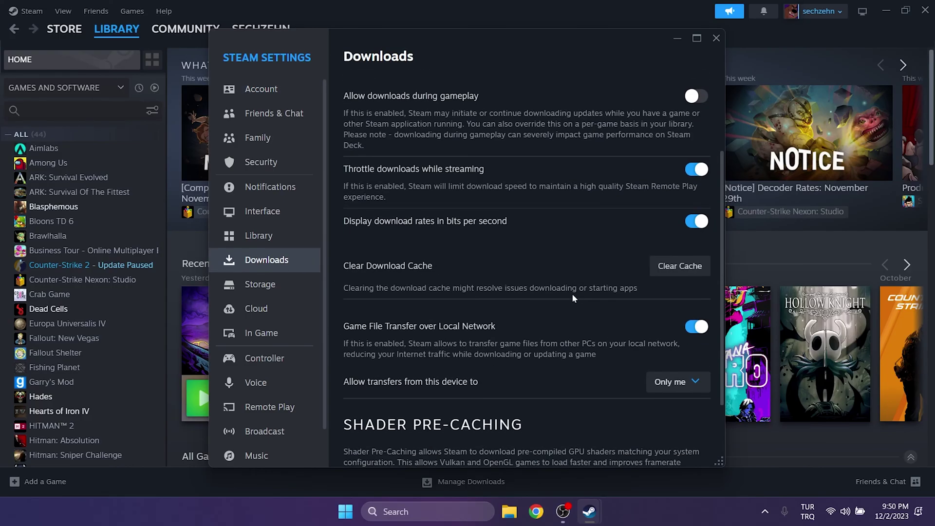
left_click(680, 266)
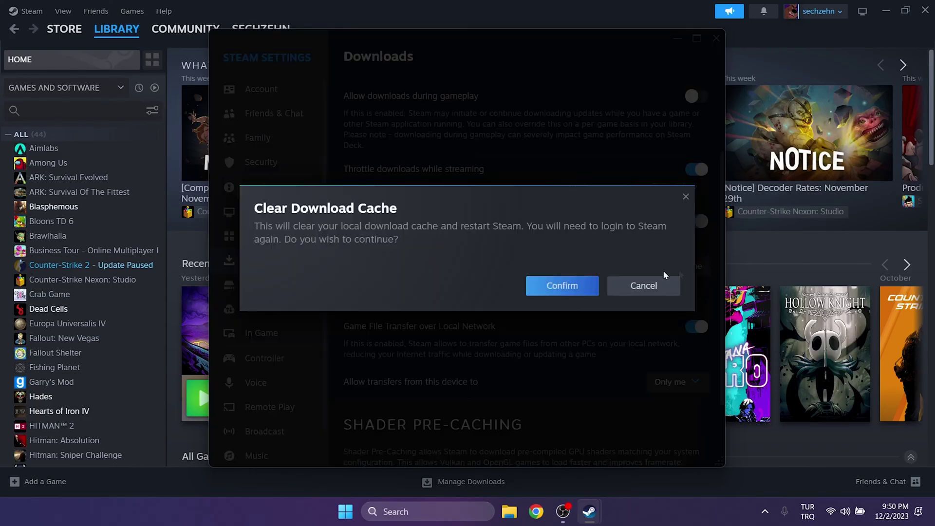
left_click(573, 287)
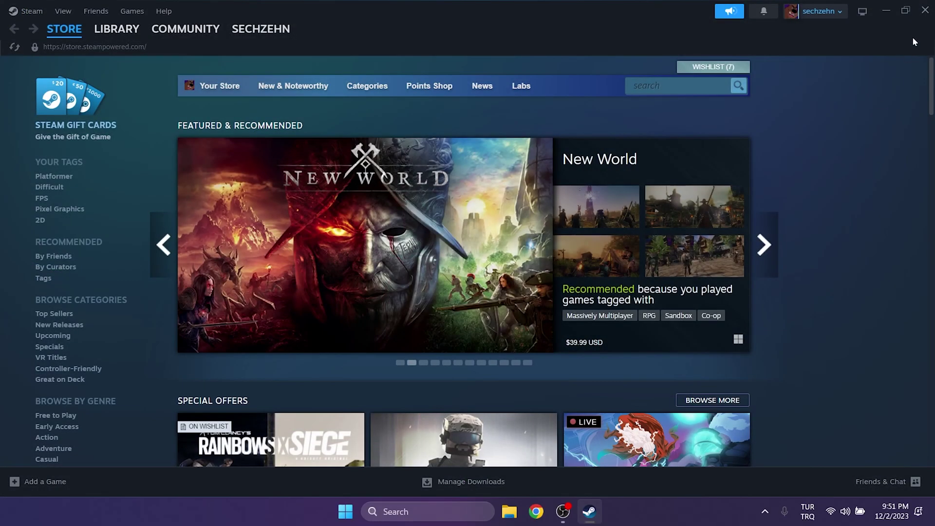
Close the Steam window and choose Exit Steam from its system tray icon
left_click(926, 10)
left_click(766, 511)
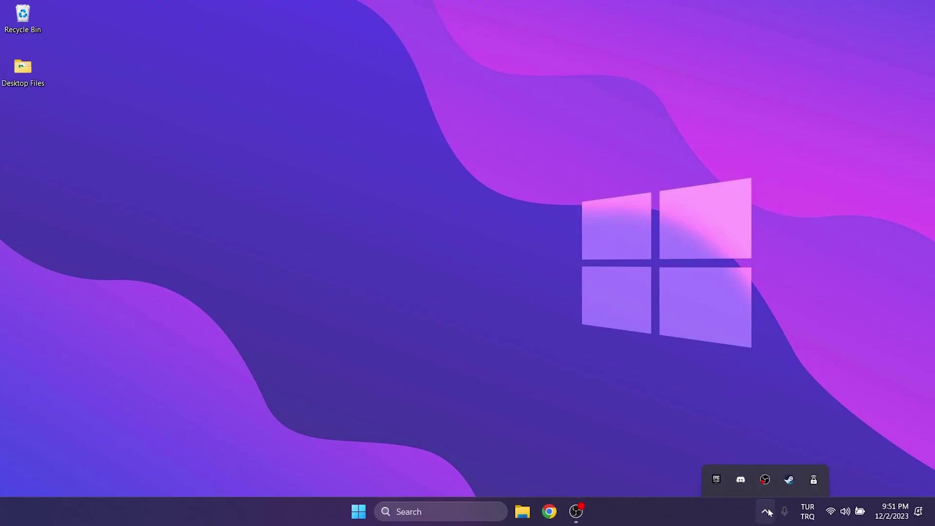
right_click(790, 450)
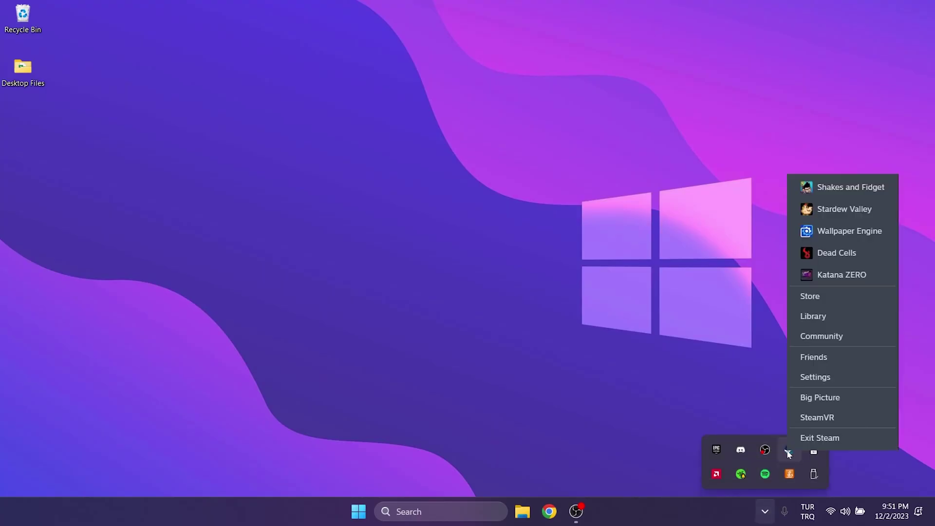
left_click(811, 441)
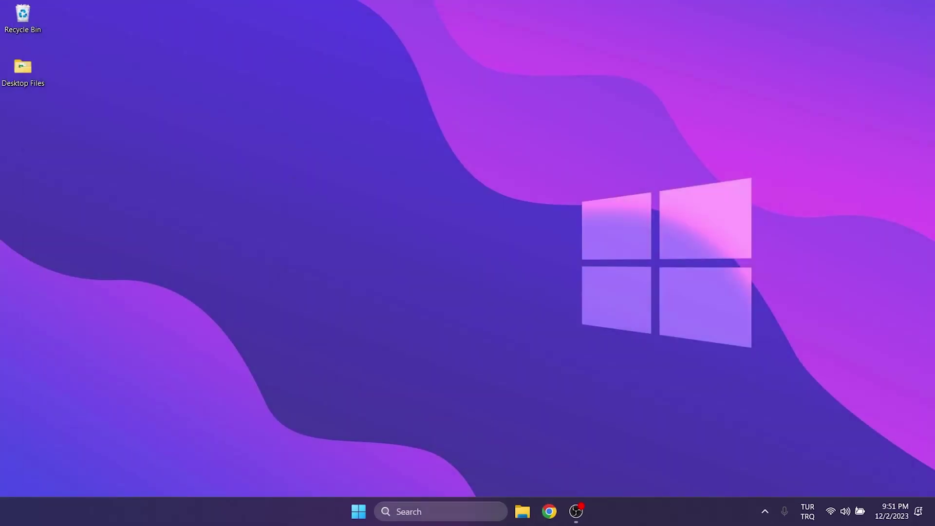
Run steam://flushconfig from the Windows Run dialog
left_click(439, 512)
type("razer Synapseun")
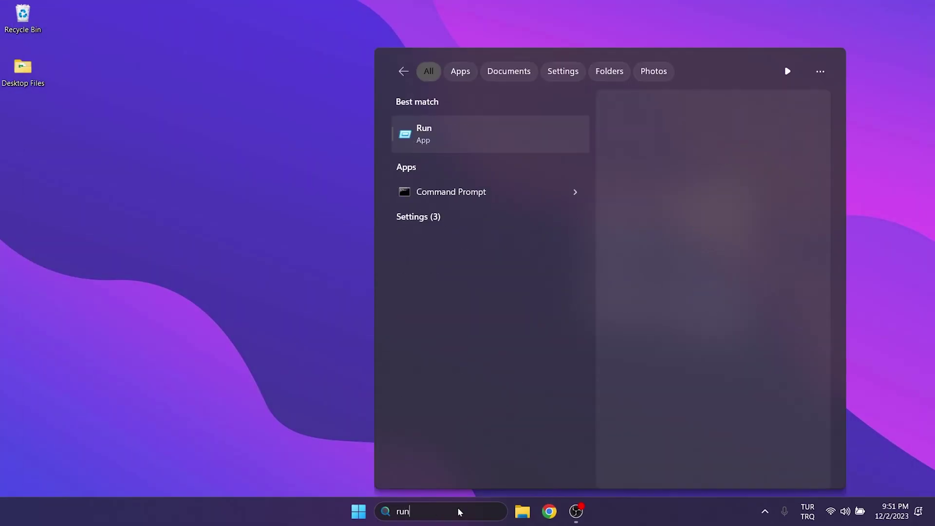
left_click(452, 138)
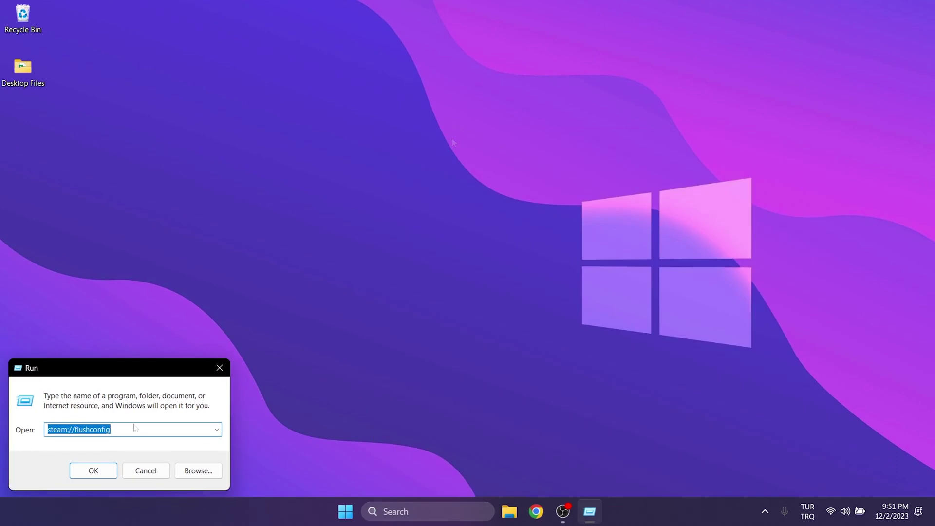
key("End")
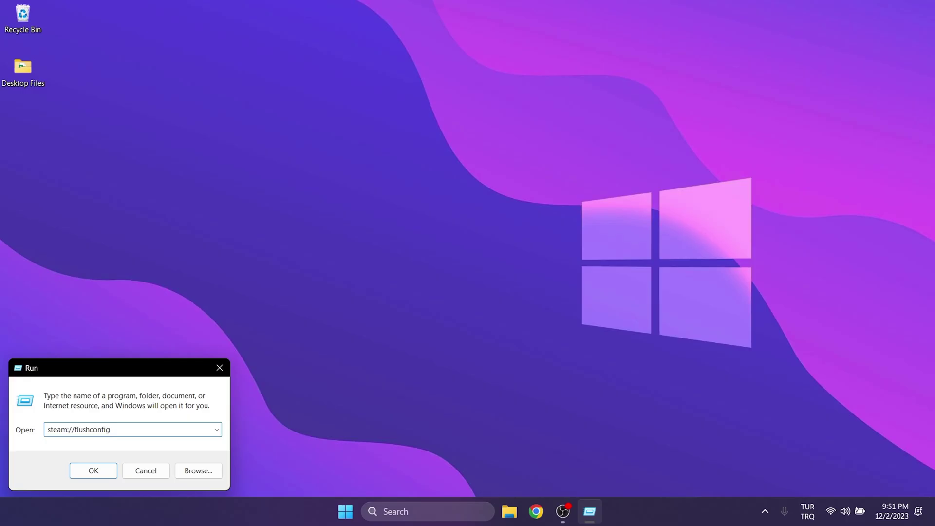
left_click(94, 470)
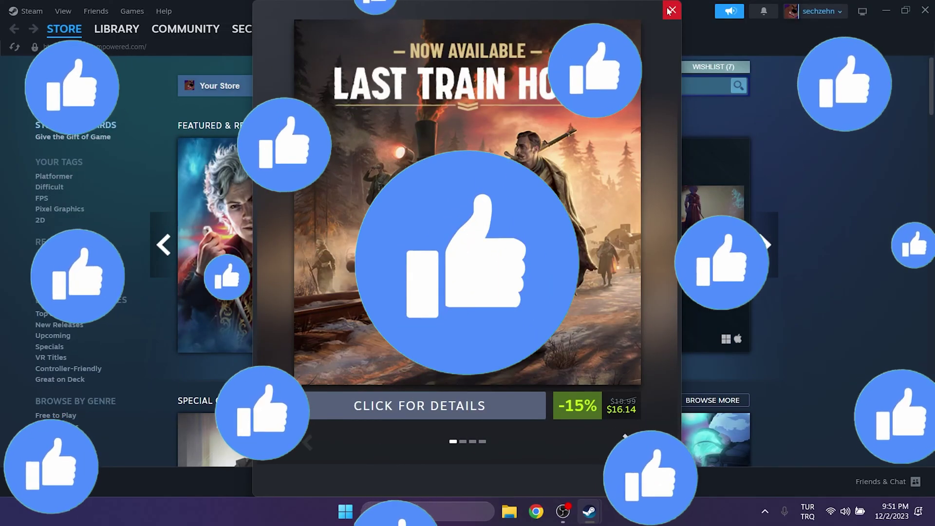
Dismiss the Last Train Home promotional popup
left_click(671, 11)
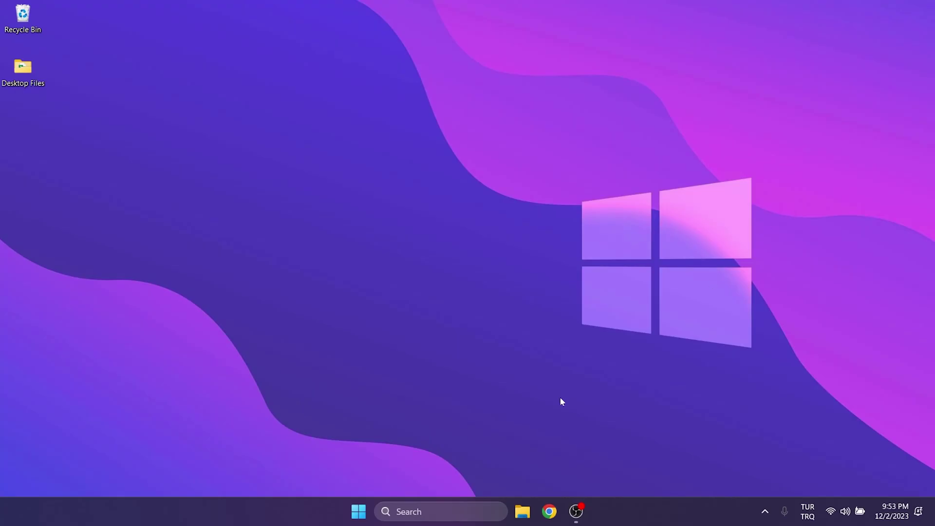
Open the TCP/IPv4 properties of Wi-Fi 2 via Control Panel's Network and Sharing Center
key("super")
type("control panel")
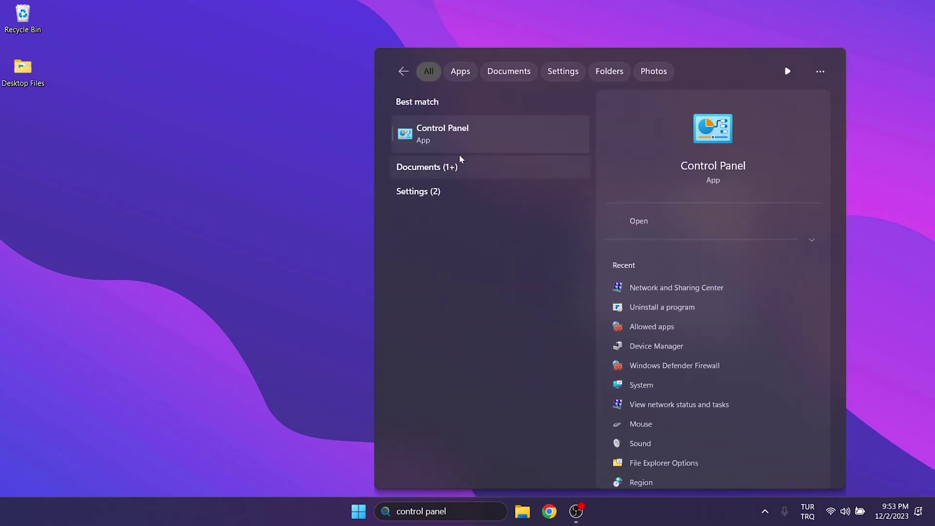
left_click(460, 134)
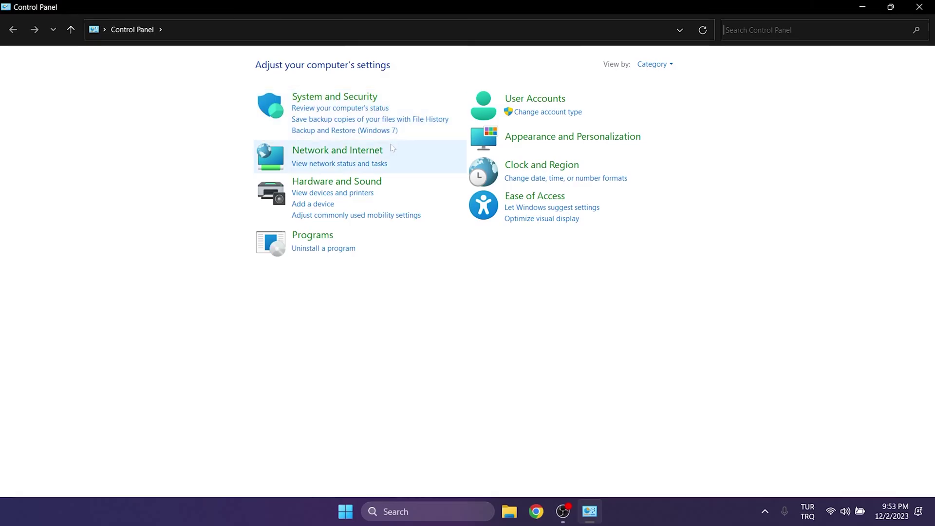
left_click(344, 150)
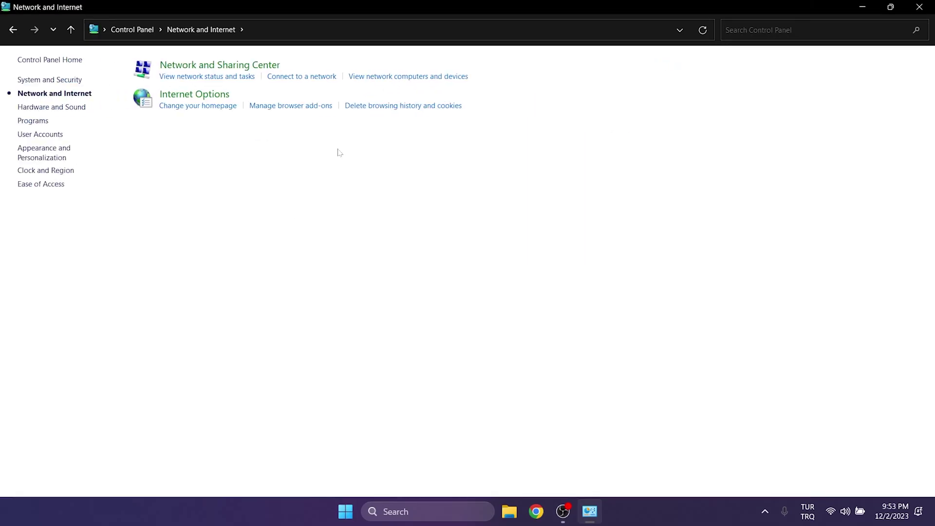
left_click(213, 64)
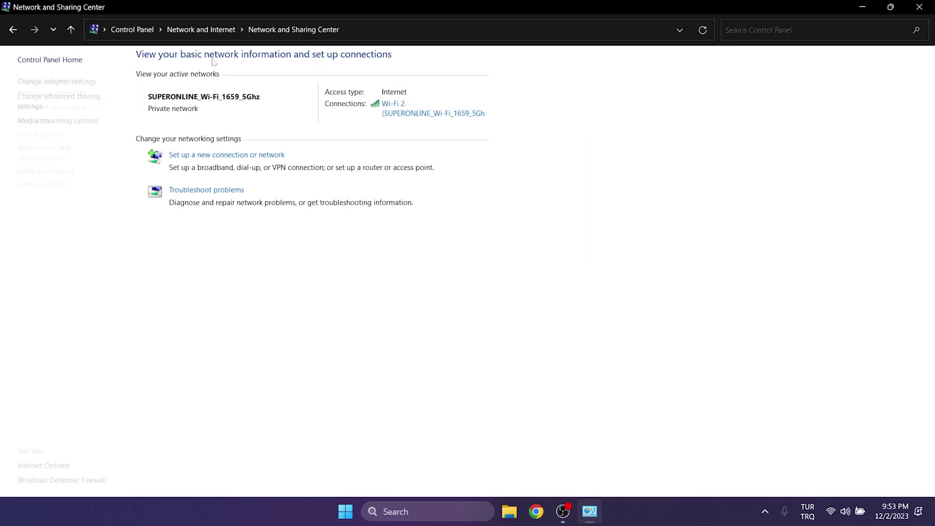
left_click(400, 113)
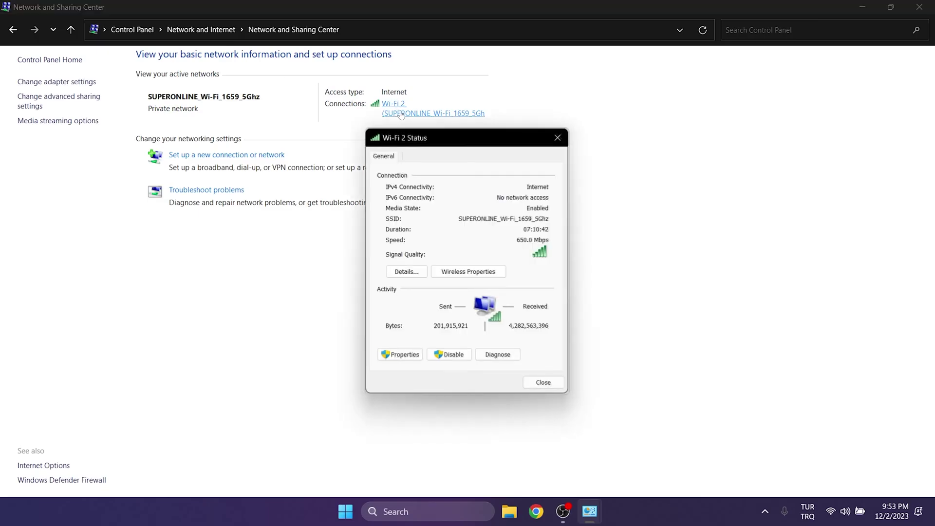
left_click(401, 356)
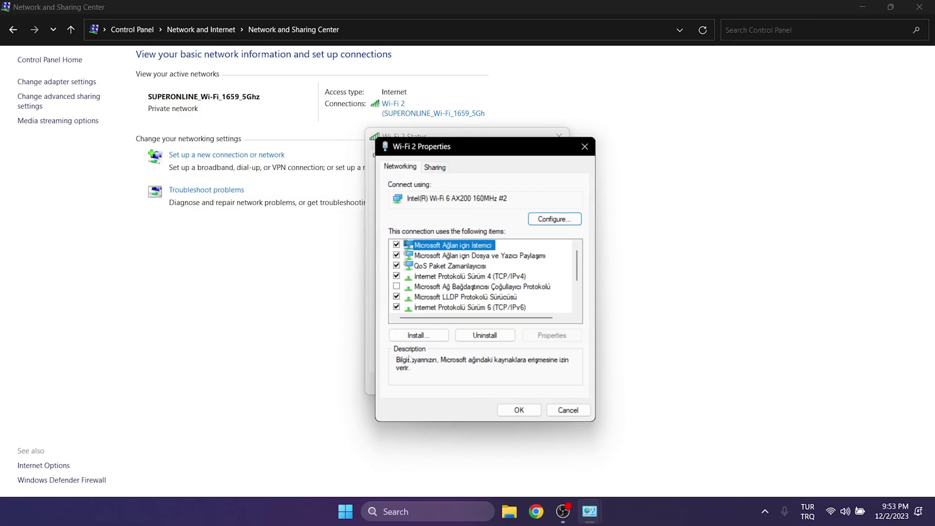
double_click(449, 277)
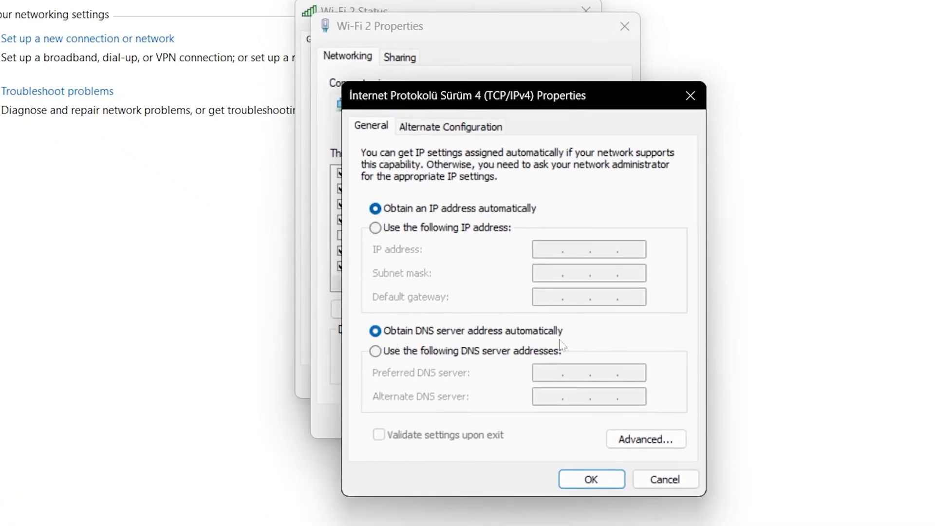
Set preferred DNS 8.8.8.8 and alternate DNS 8.8.4.4, then save and close Wi-Fi 2 status
left_click(374, 352)
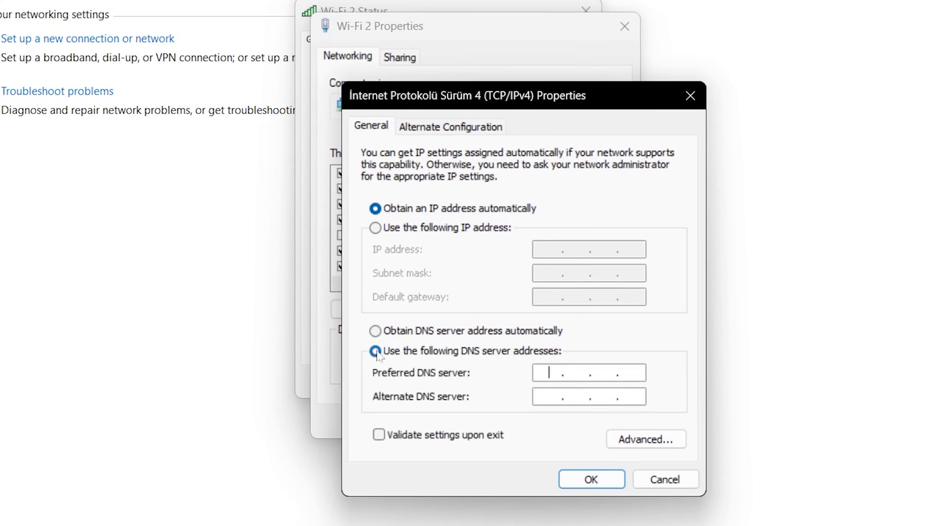
left_click(548, 372)
type("8.8.8.")
type("8")
key("Tab")
type("8.8.")
type("4.4")
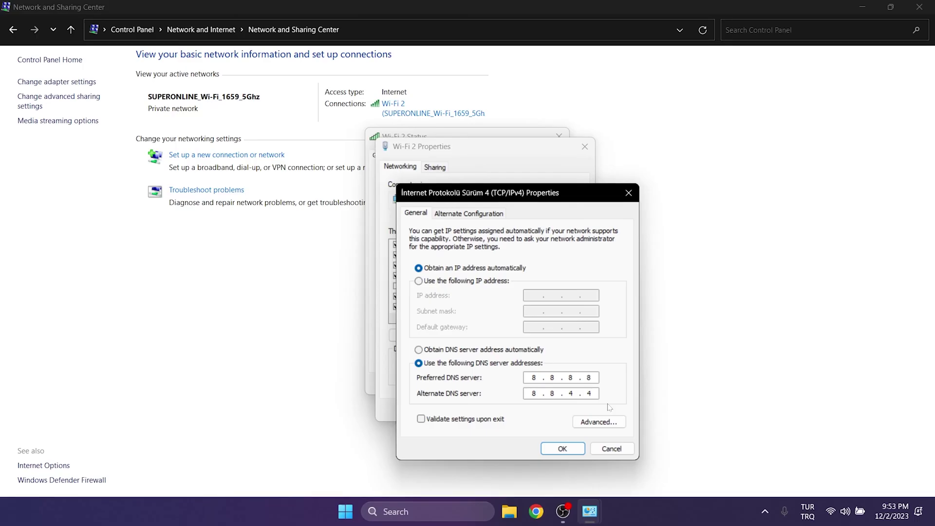
left_click(562, 449)
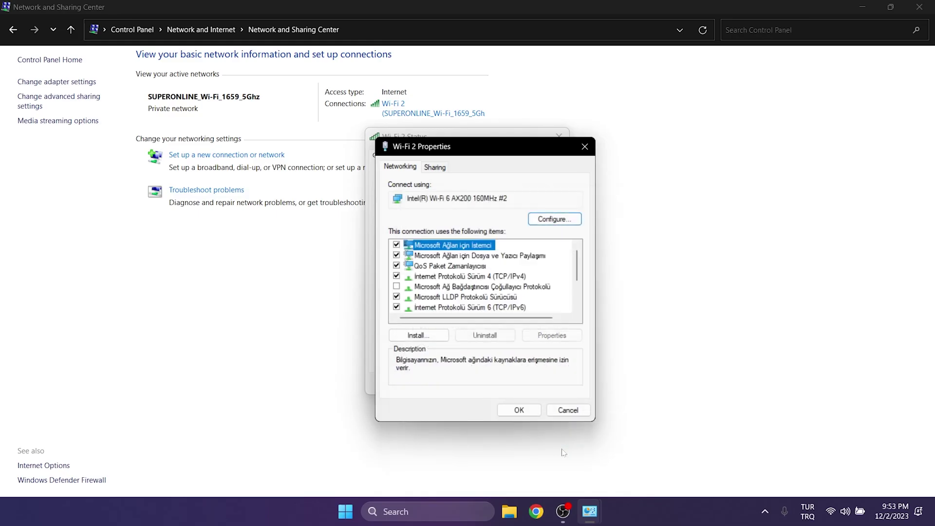
left_click(519, 411)
left_click(552, 384)
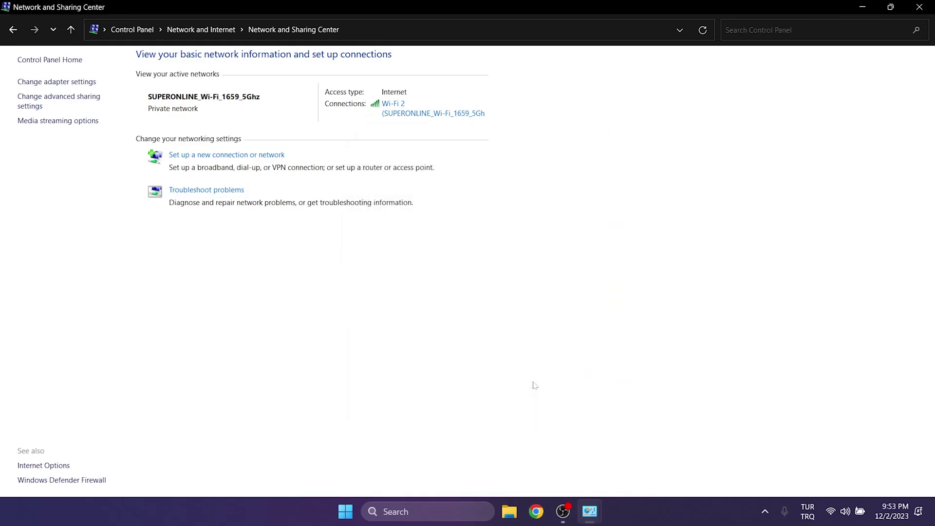
Close the Network and Sharing Center window
left_click(920, 7)
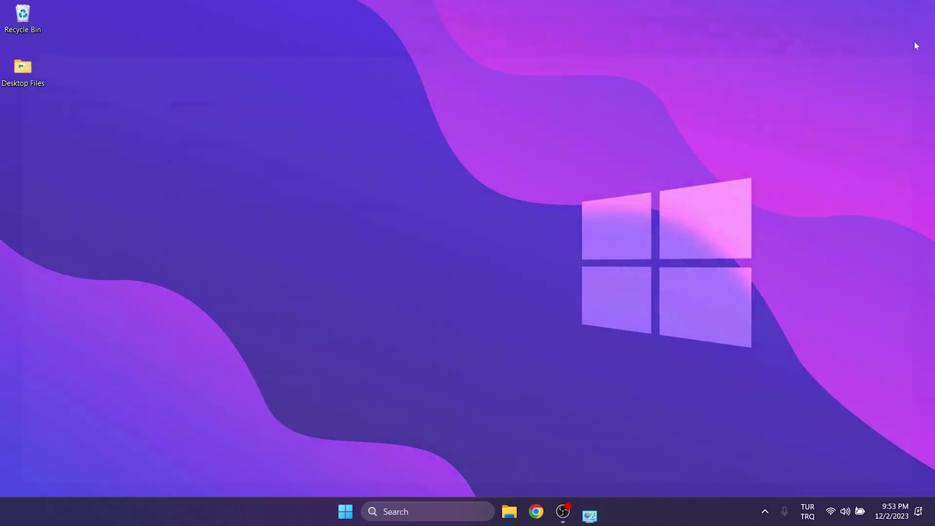